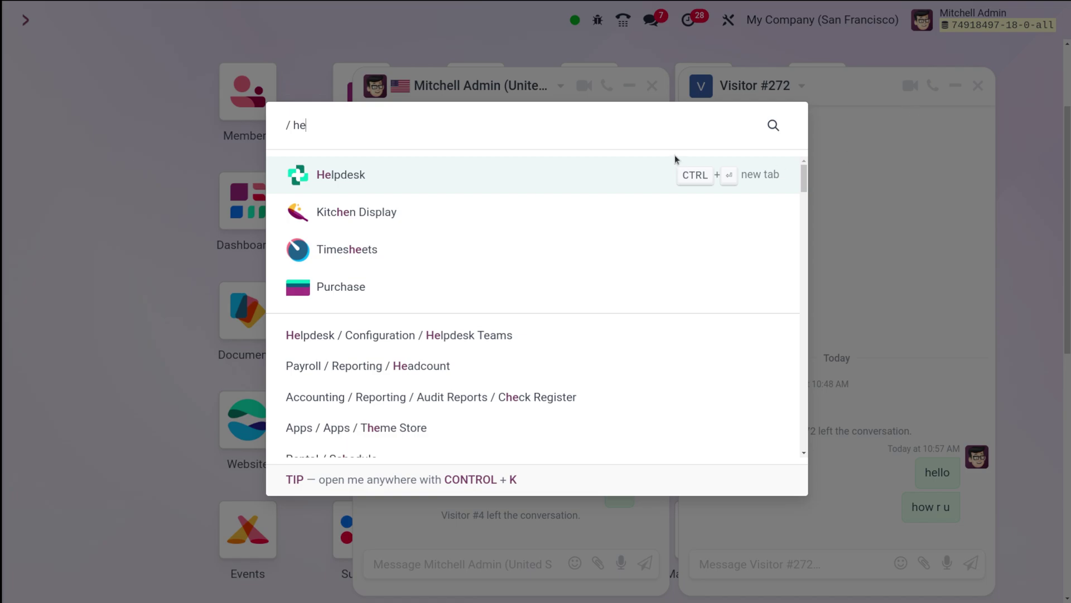
Open the Helpdesk app and go to its ticket stages configuration, closing the visitor chat window
{"action": "left_click", "coordinate": [518, 182]}
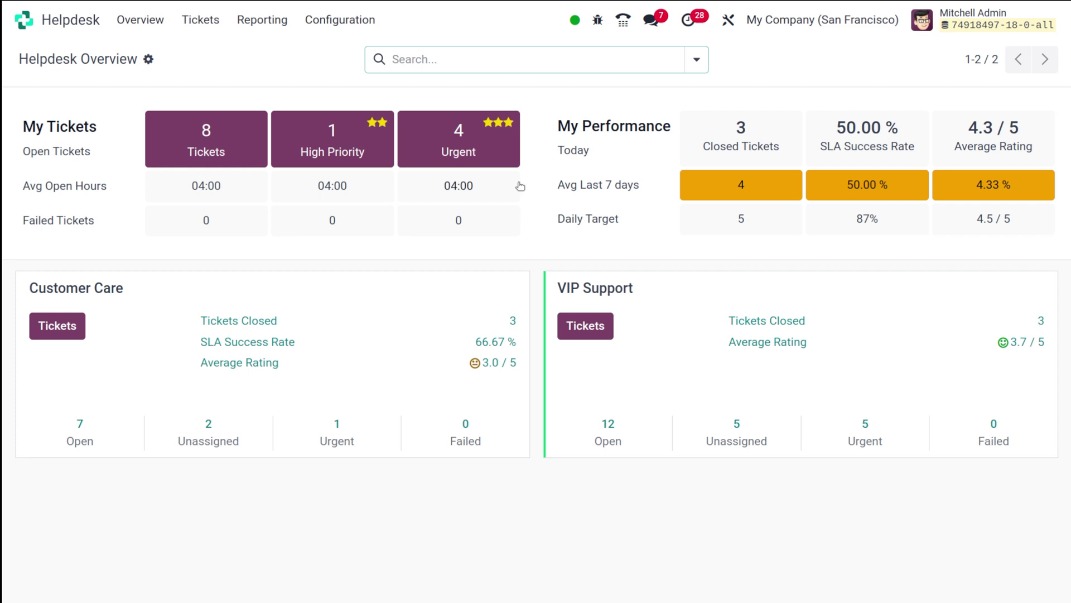
{"action": "left_click", "coordinate": [325, 27]}
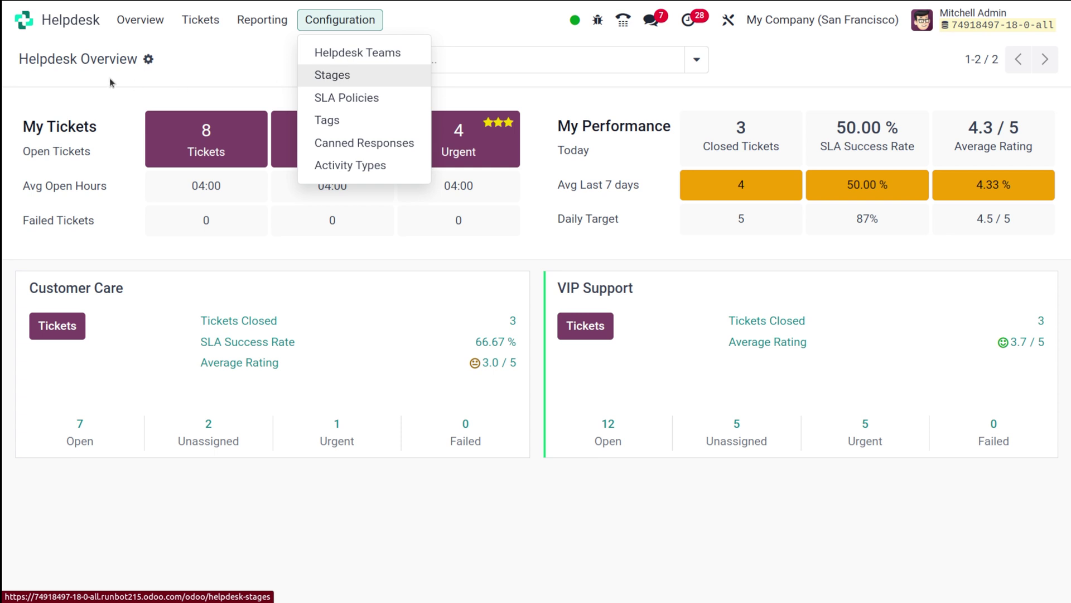
{"action": "left_click", "coordinate": [352, 76]}
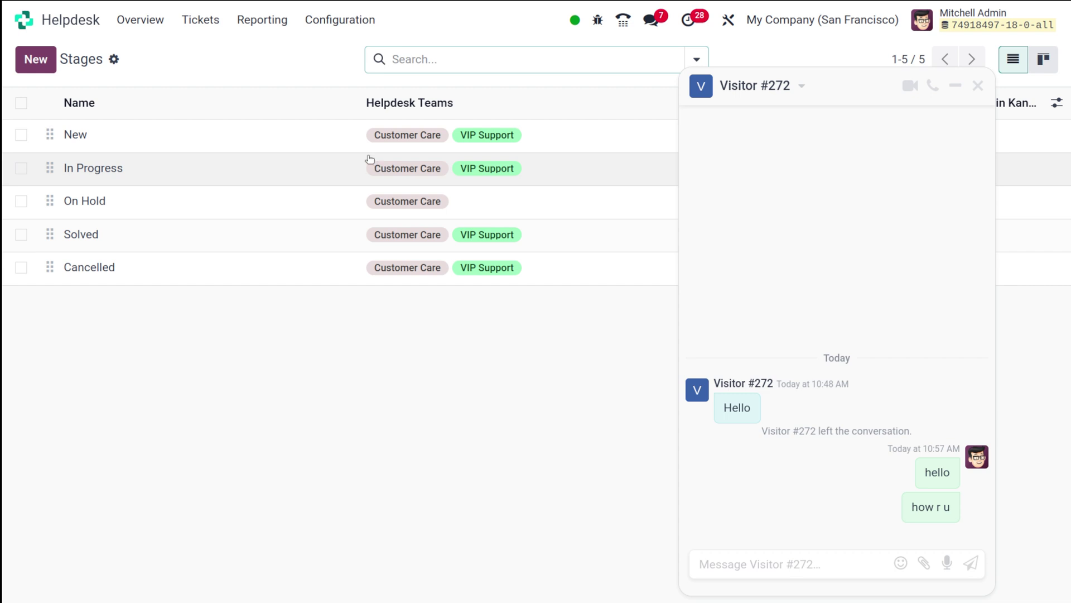
{"action": "key", "text": "Escape"}
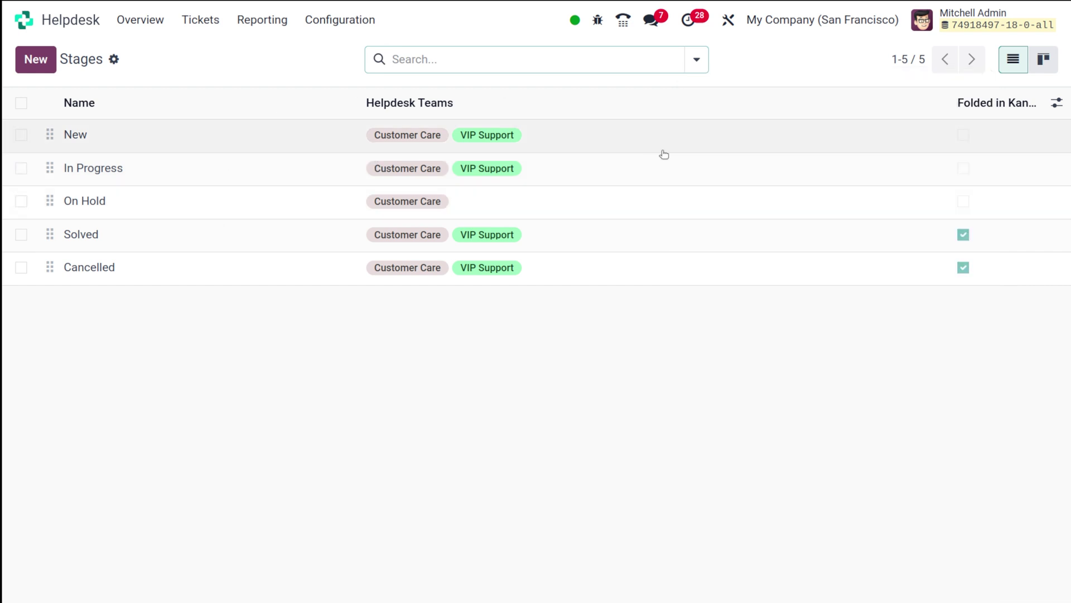
View the helpdesk stages as kanban cards, return to the list view, and try the In Progress row's reorder handle
{"action": "left_click", "coordinate": [1046, 56]}
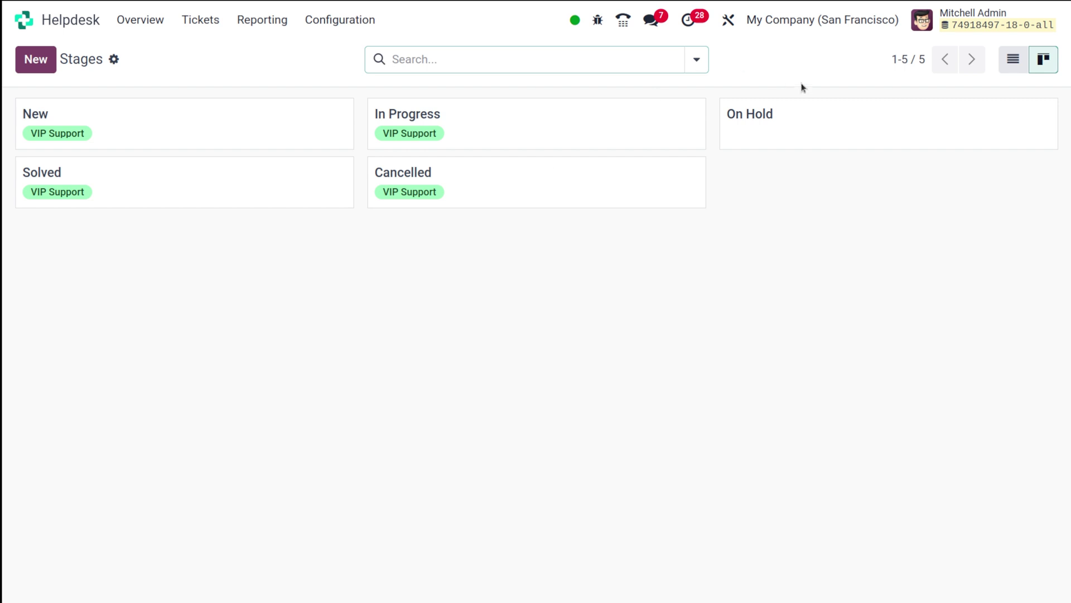
{"action": "left_click", "coordinate": [1013, 60]}
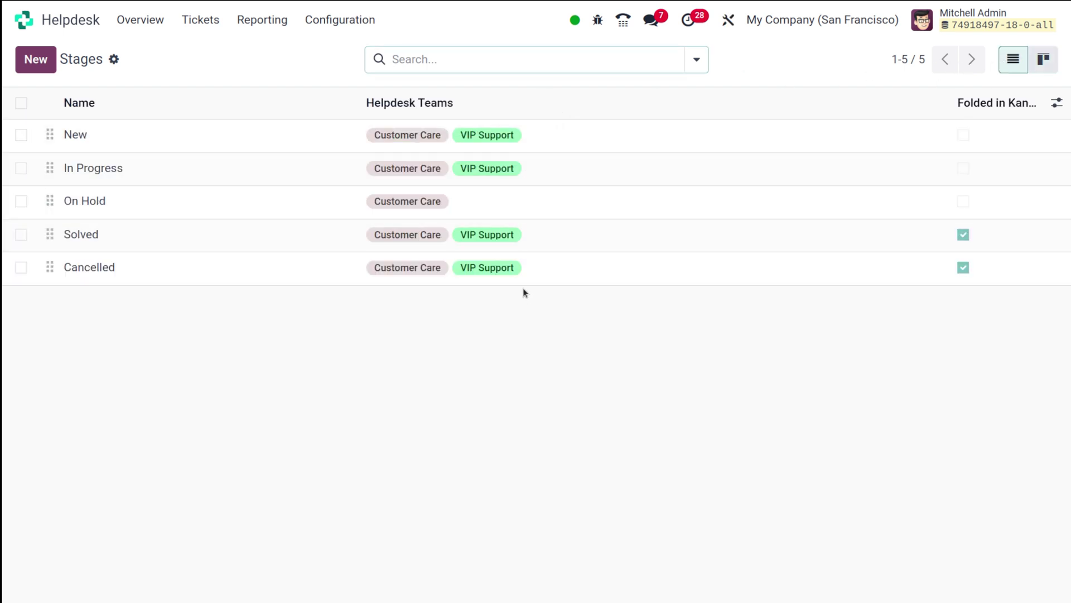
{"action": "mouse_move", "coordinate": [49, 166]}
{"action": "left_mouse_down"}
{"action": "mouse_move", "coordinate": [51, 139]}
{"action": "mouse_move", "coordinate": [51, 174]}
{"action": "left_mouse_up"}
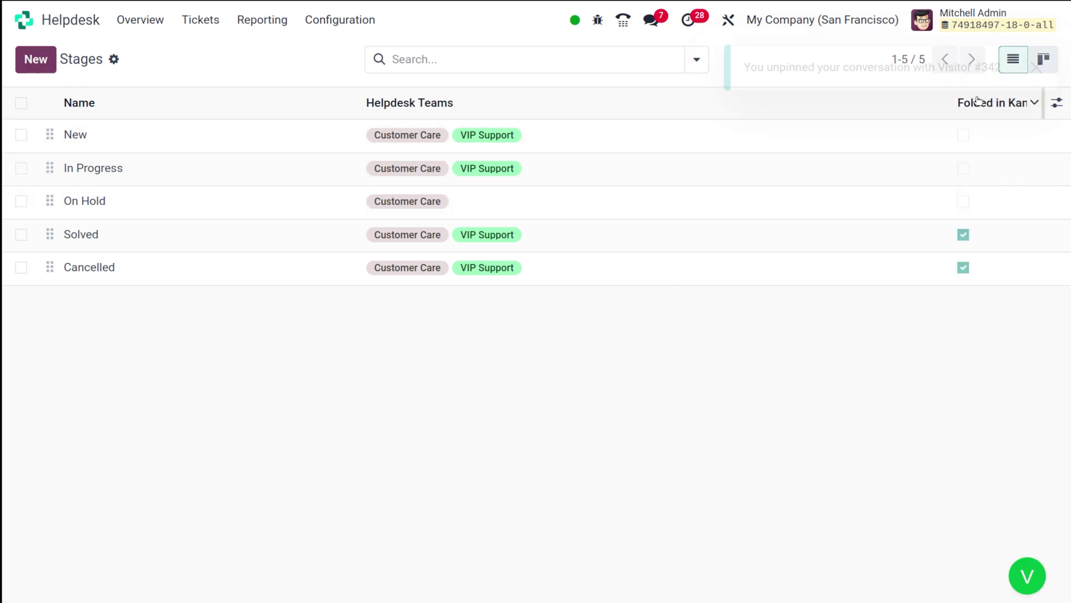
Create a new helpdesk stage named Demo
{"action": "left_click", "coordinate": [37, 62]}
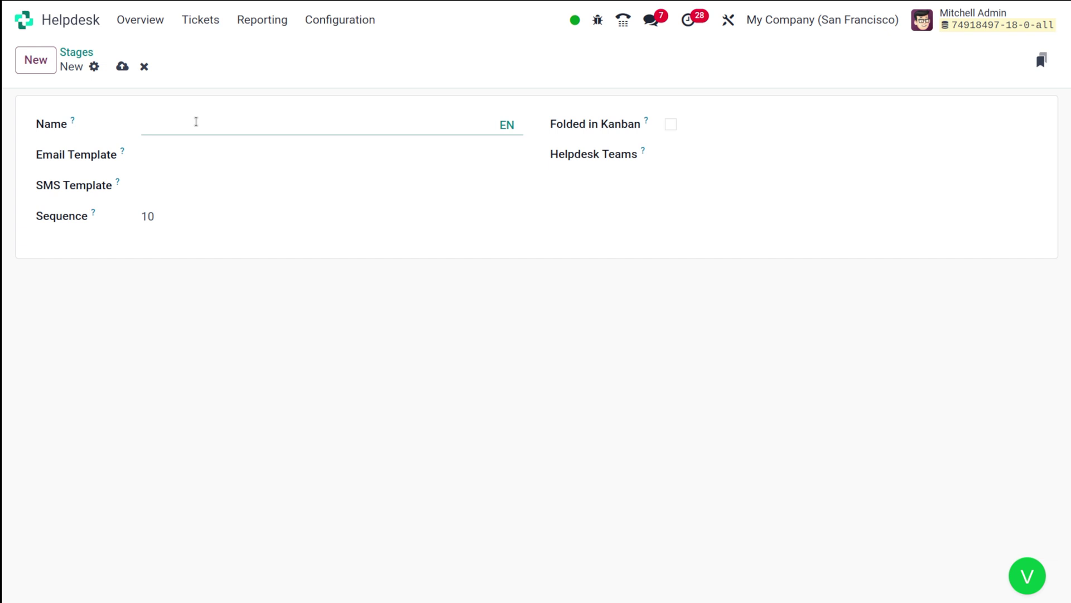
{"action": "type", "text": "N"}
{"action": "type", "text": "e"}
{"action": "key", "text": "BackSpace"}
{"action": "key", "text": "BackSpace"}
{"action": "type", "text": "De"}
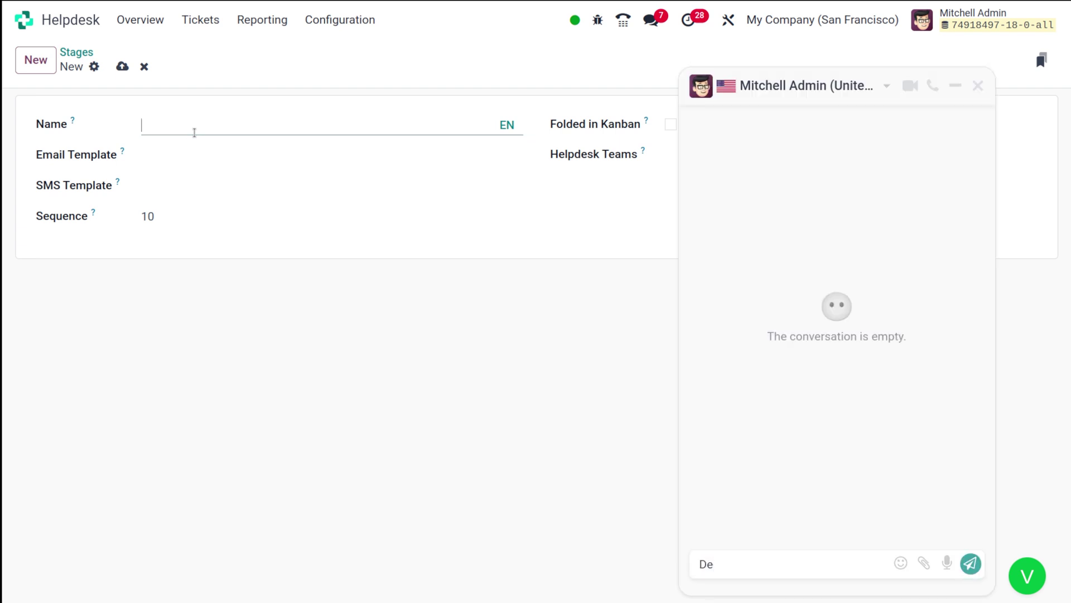
{"action": "left_click", "coordinate": [195, 132]}
{"action": "type", "text": "Demo"}
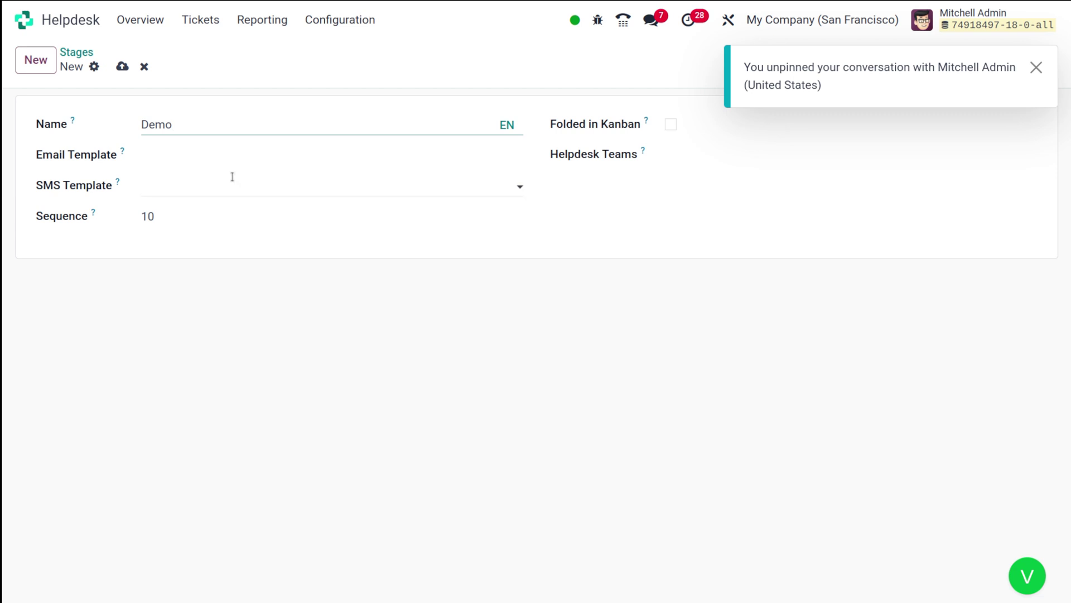
Set the stage's email template to Helpdesk: Ticket Rating Request and dismiss the chat windows
{"action": "left_click", "coordinate": [165, 165]}
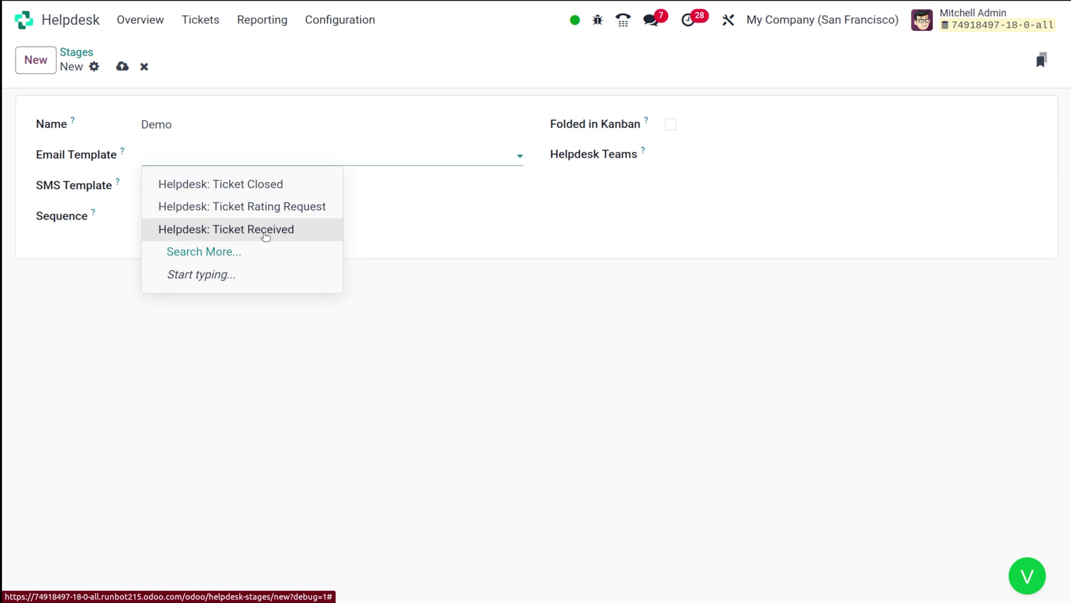
{"action": "left_click", "coordinate": [267, 207]}
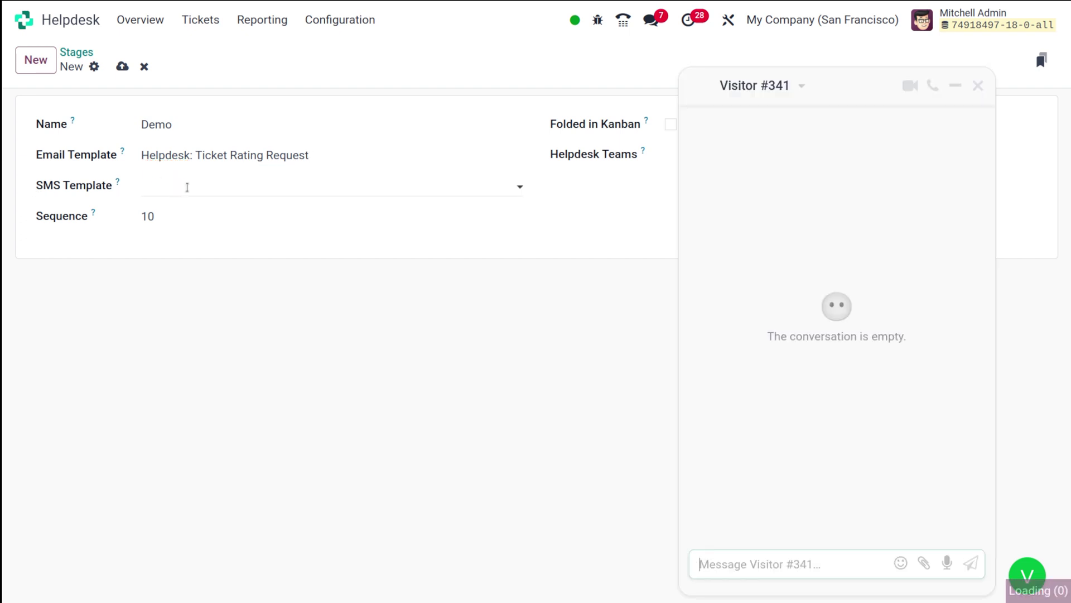
{"action": "key", "text": "Escape"}
{"action": "mouse_move", "coordinate": [119, 181]}
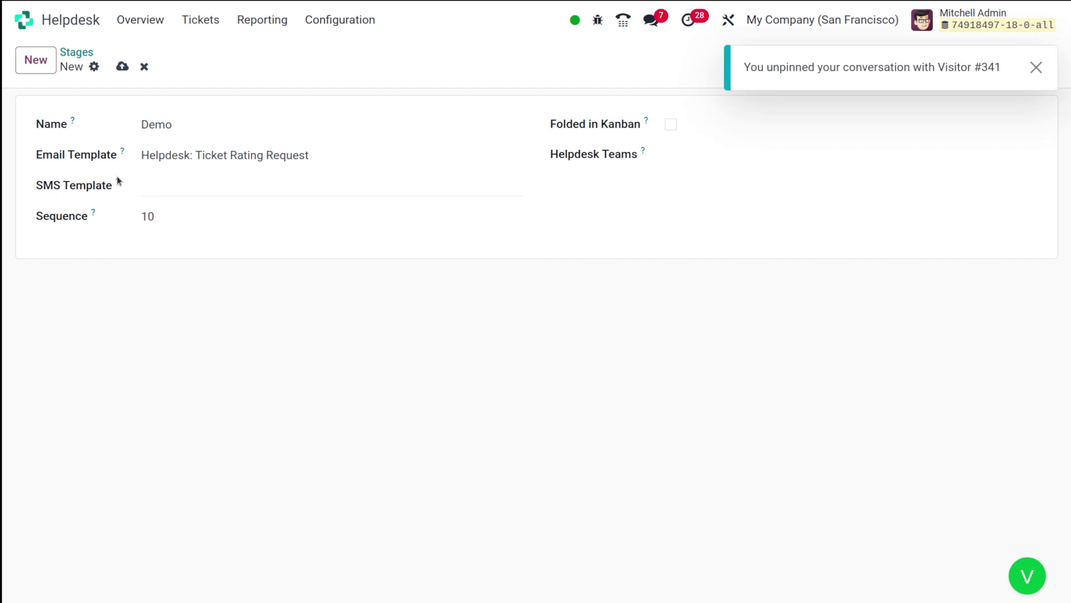
{"action": "key", "text": "Escape"}
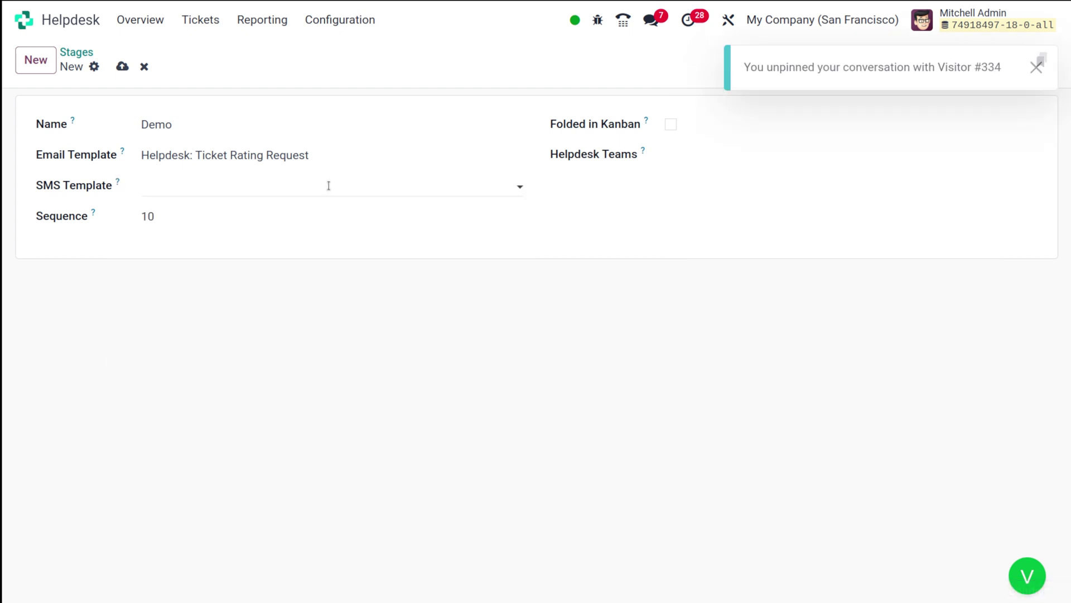
Check the available SMS templates without choosing one and set the stage's sequence to 10
{"action": "left_click", "coordinate": [335, 186]}
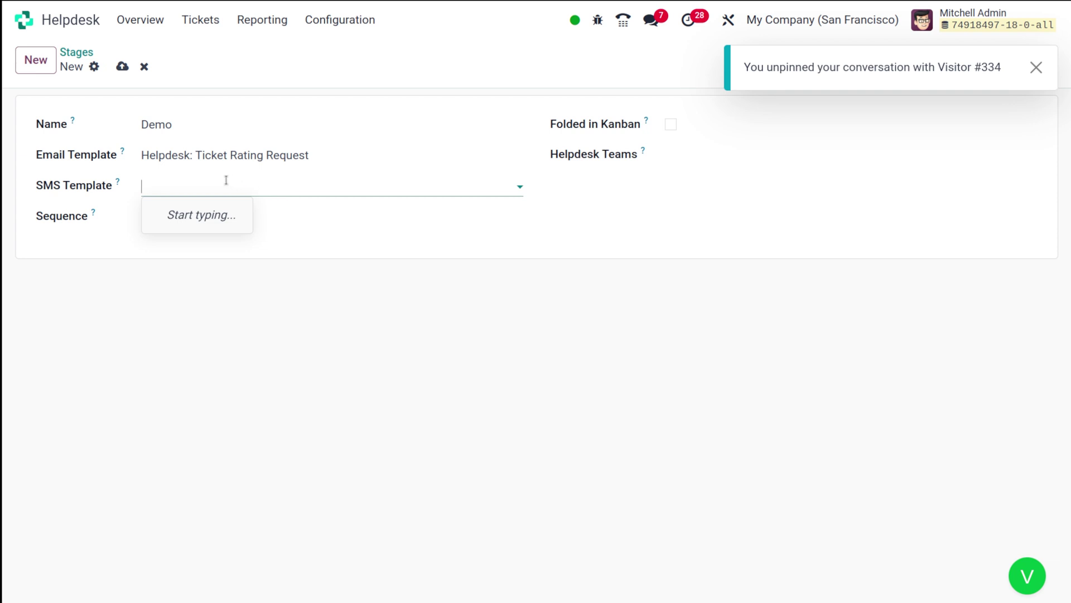
{"action": "left_click", "coordinate": [254, 186]}
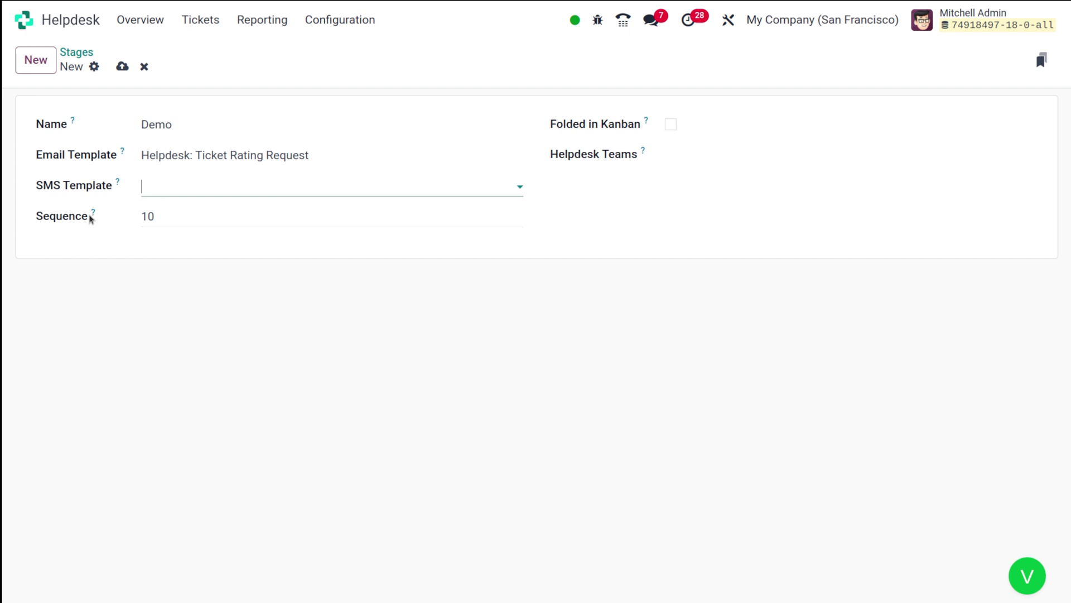
{"action": "mouse_move", "coordinate": [90, 217]}
{"action": "left_click", "coordinate": [197, 209]}
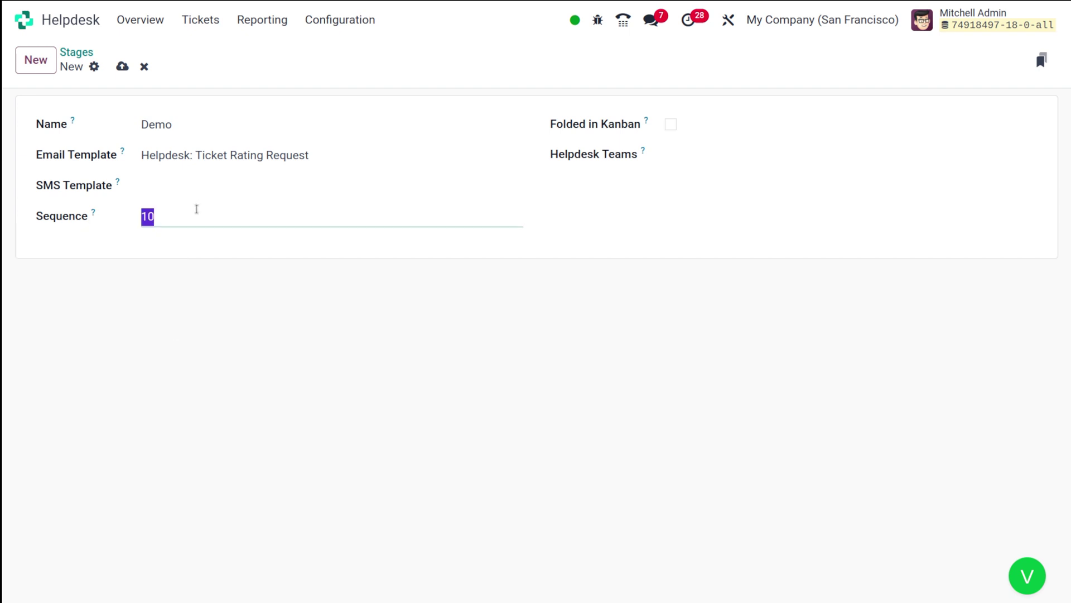
{"action": "key", "text": "BackSpace"}
{"action": "type", "text": "10"}
{"action": "left_click", "coordinate": [607, 247]}
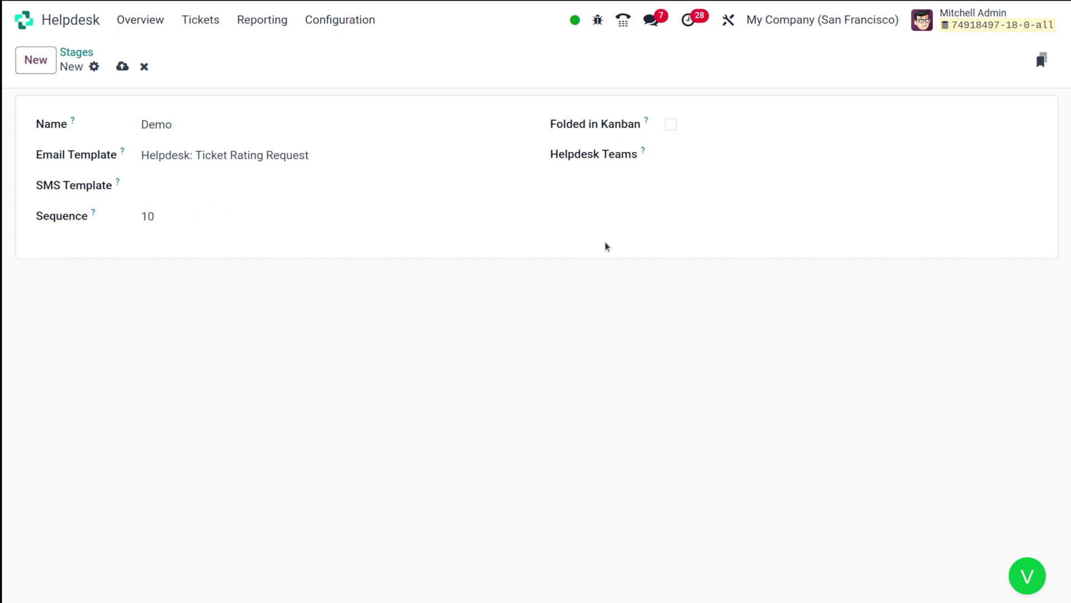
Assign the Demo stage to the VIP Support helpdesk team, leaving it unfolded in kanban, and save it
{"action": "left_click", "coordinate": [670, 126]}
{"action": "left_click", "coordinate": [670, 126]}
{"action": "left_click", "coordinate": [736, 156]}
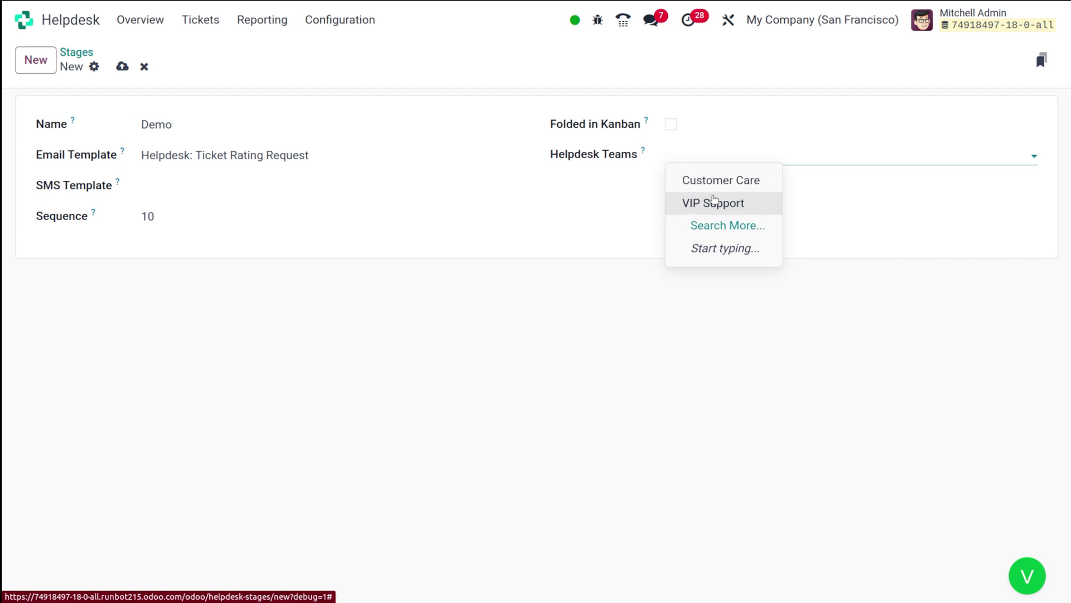
{"action": "left_click", "coordinate": [725, 202]}
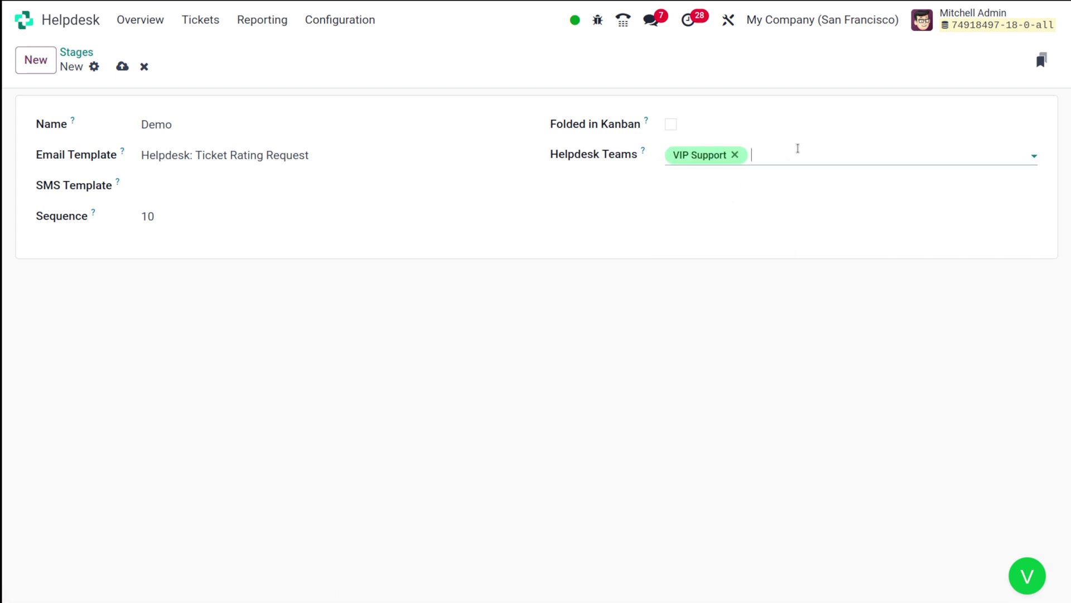
{"action": "left_click", "coordinate": [798, 148]}
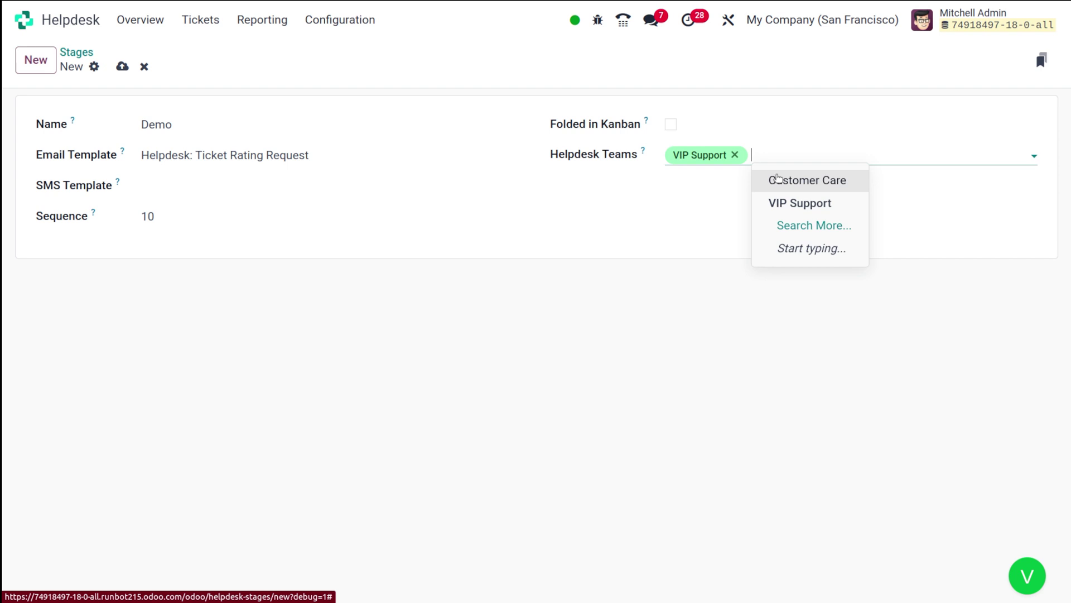
{"action": "left_click", "coordinate": [650, 280]}
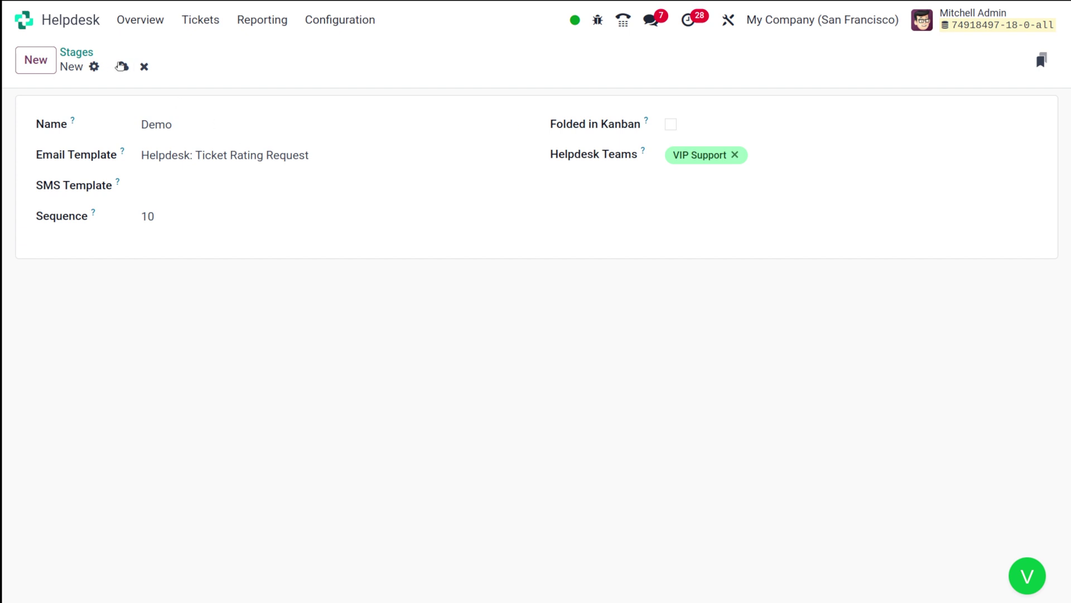
{"action": "left_click", "coordinate": [122, 67]}
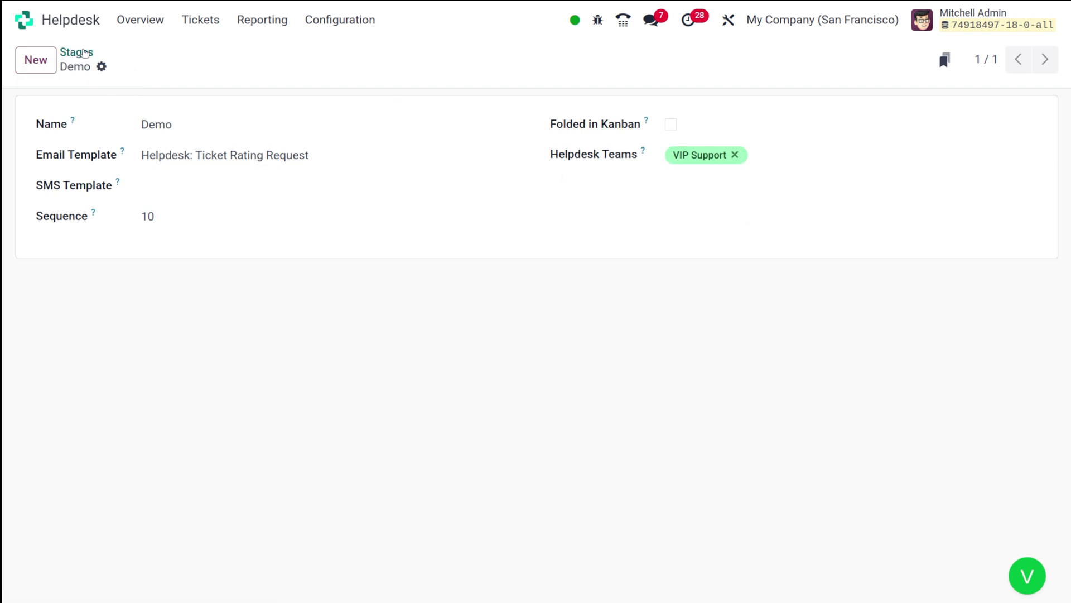
{"action": "left_click", "coordinate": [77, 52]}
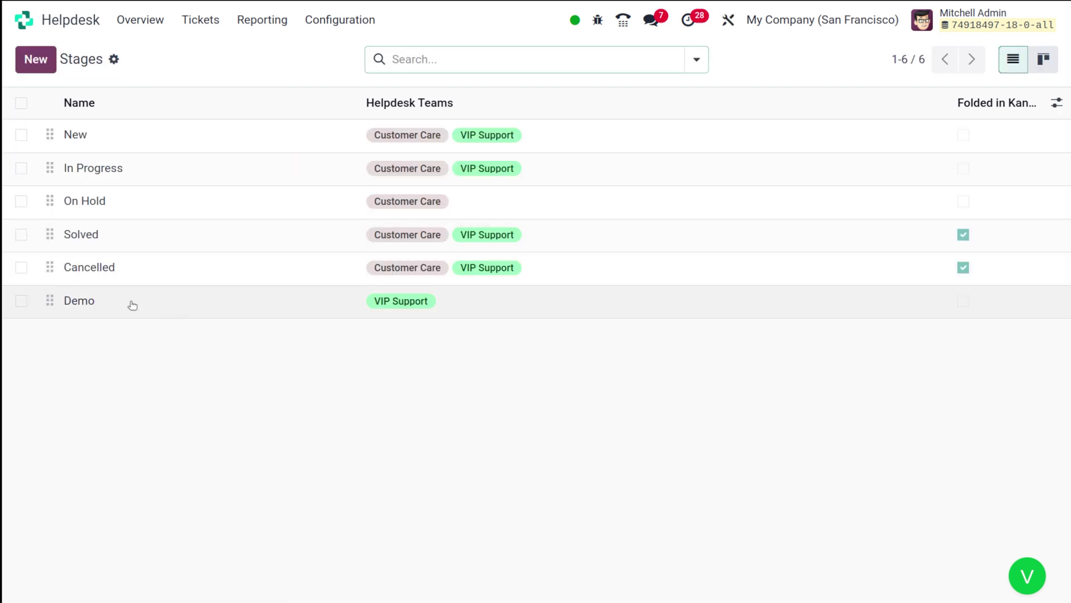
Look at My Tickets and the VIP Support team's ticket pipeline to check for the Demo stage
{"action": "left_click", "coordinate": [199, 23]}
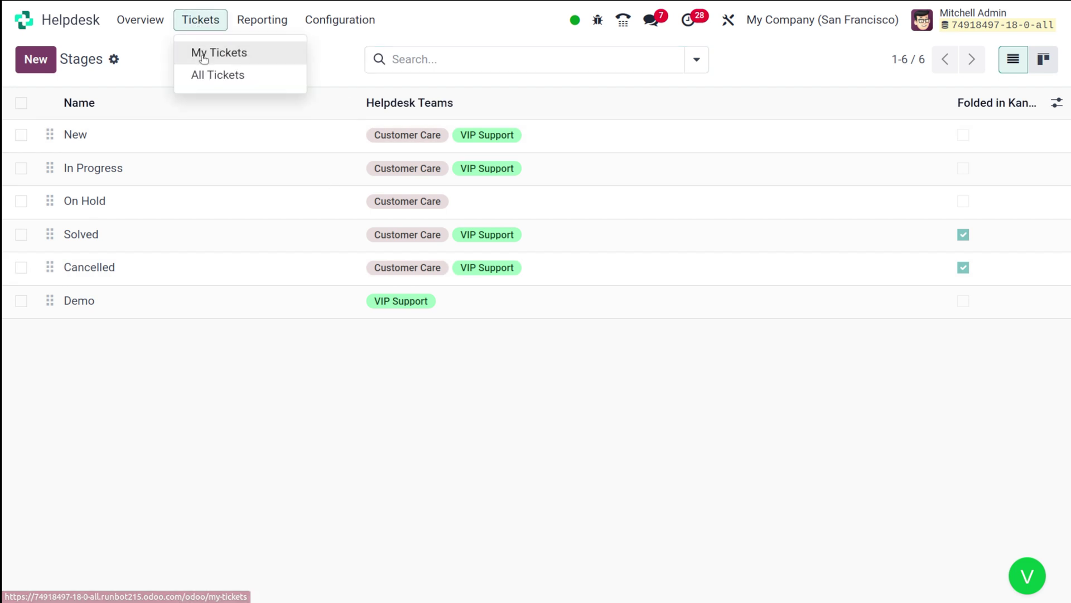
{"action": "left_click", "coordinate": [202, 54]}
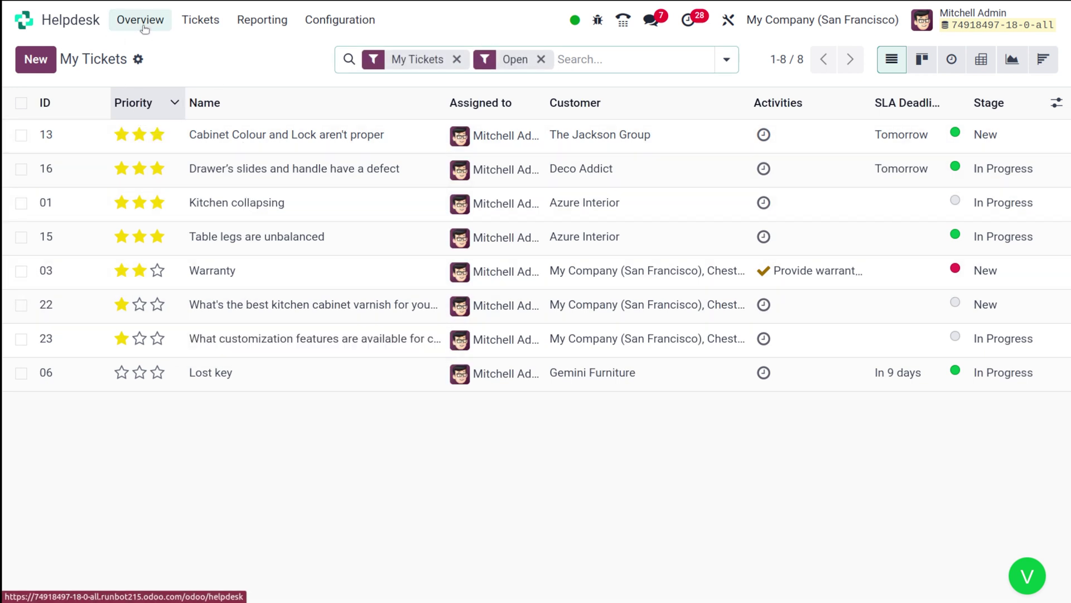
{"action": "left_click", "coordinate": [142, 24]}
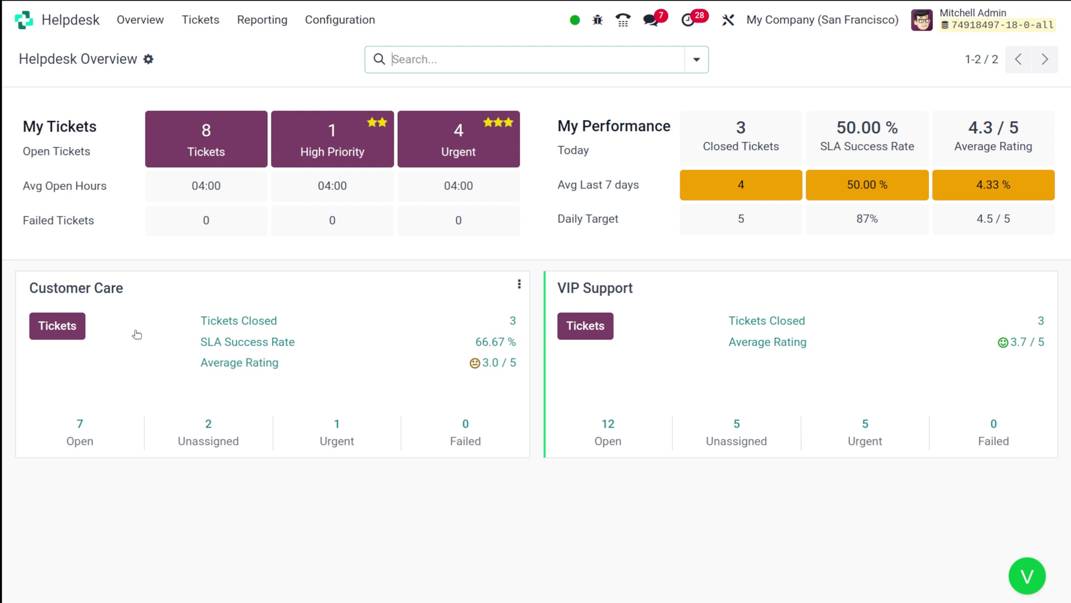
{"action": "left_click", "coordinate": [649, 373]}
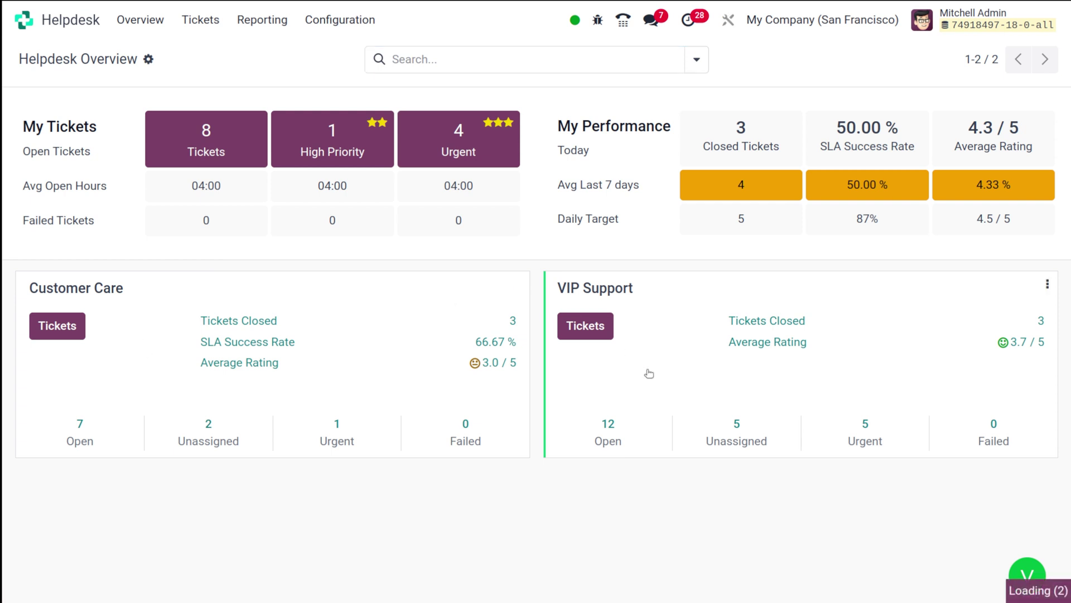
{"action": "left_click", "coordinate": [599, 338]}
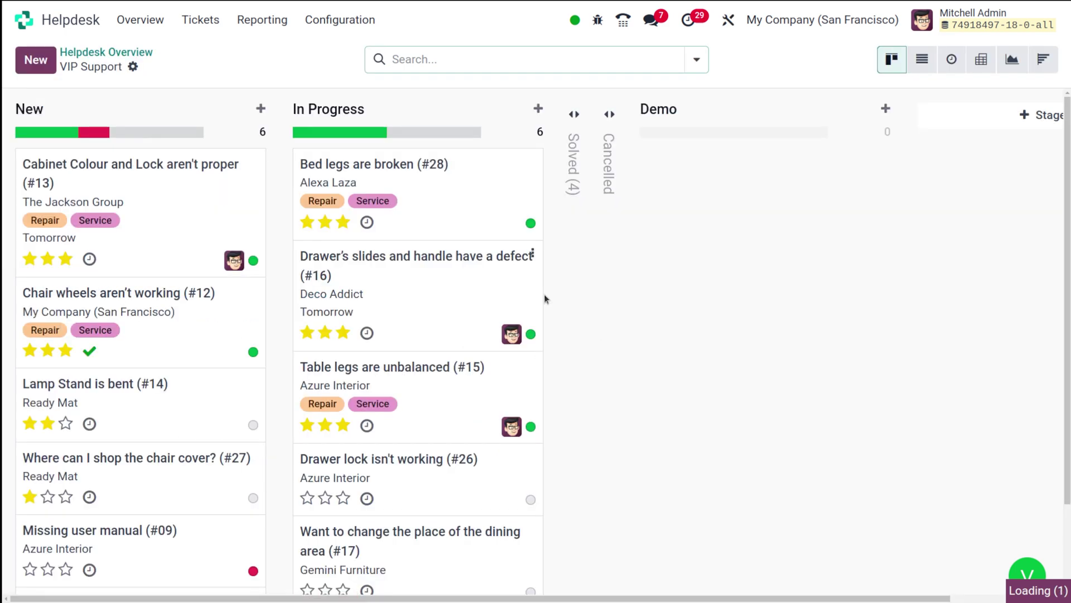
{"action": "scroll", "coordinate": [613, 291], "scroll_direction": "right", "scroll_amount": 2}
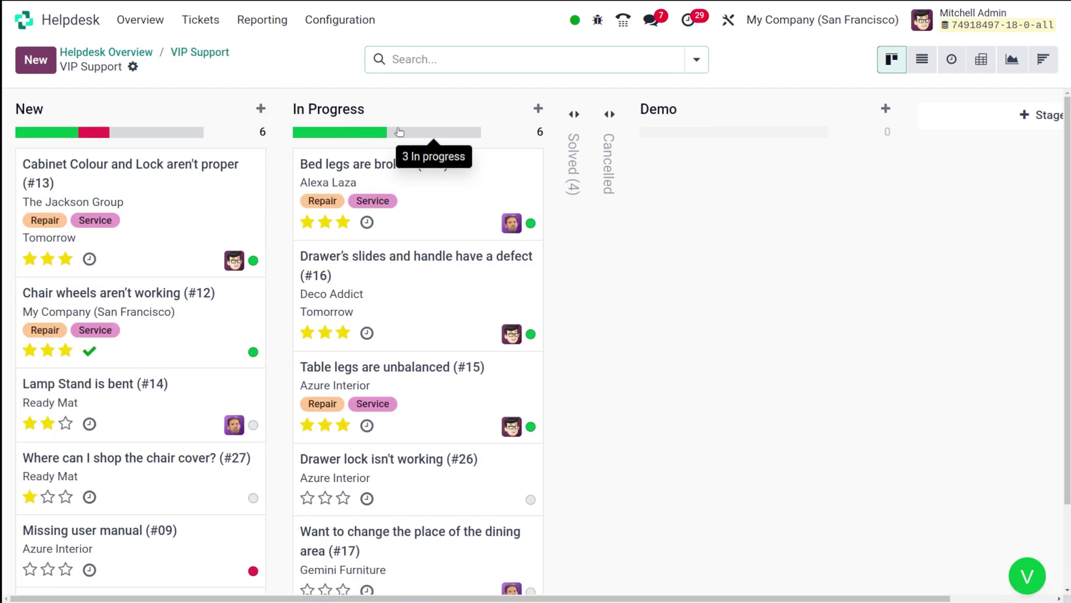
Open the Customer Care team's ticket pipeline from the Helpdesk overview to examine its stages
{"action": "left_click", "coordinate": [215, 53]}
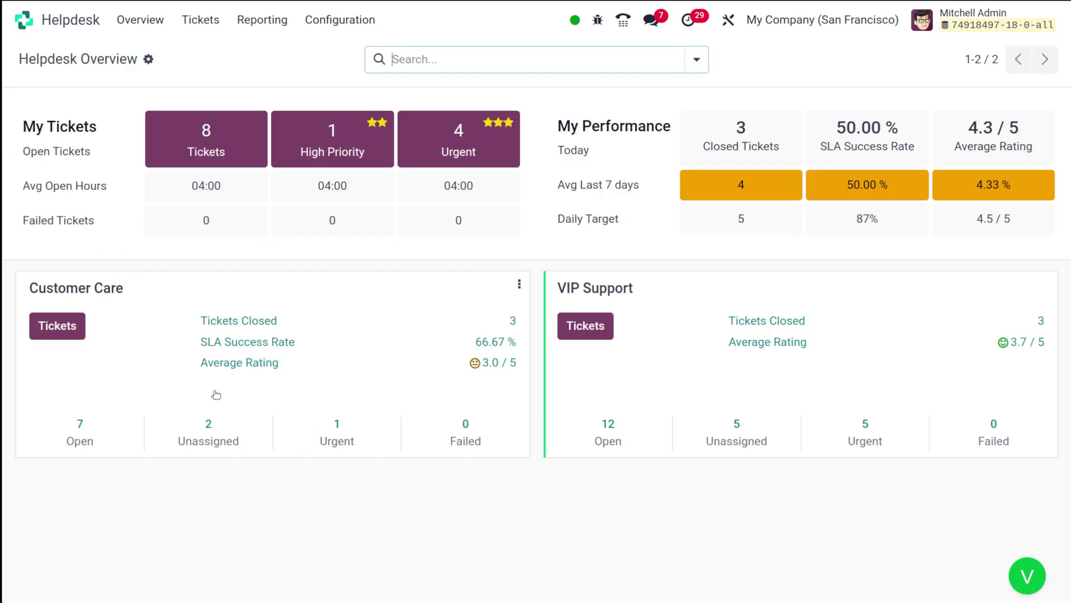
{"action": "left_click", "coordinate": [52, 326]}
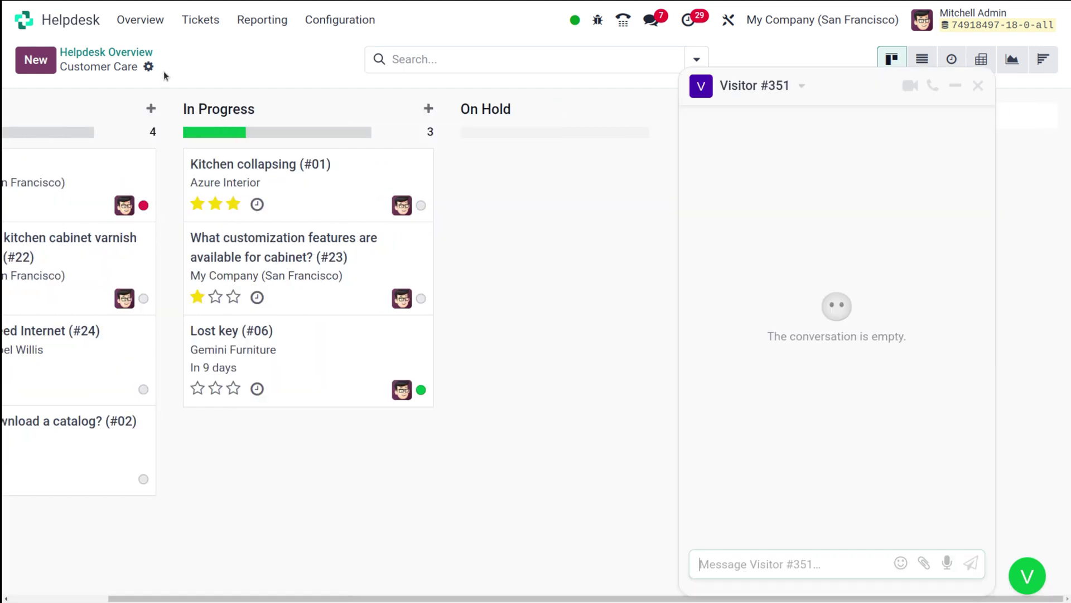
Return to the Helpdesk overview, close the visitor chat, and reopen the VIP Support team's tickets
{"action": "left_click", "coordinate": [106, 52]}
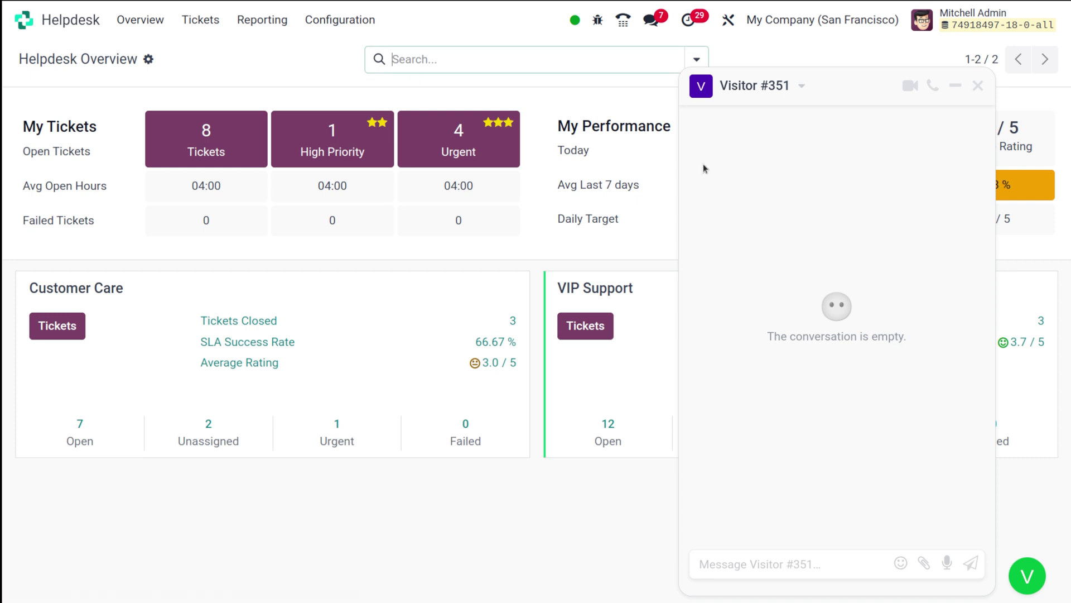
{"action": "left_click", "coordinate": [979, 88]}
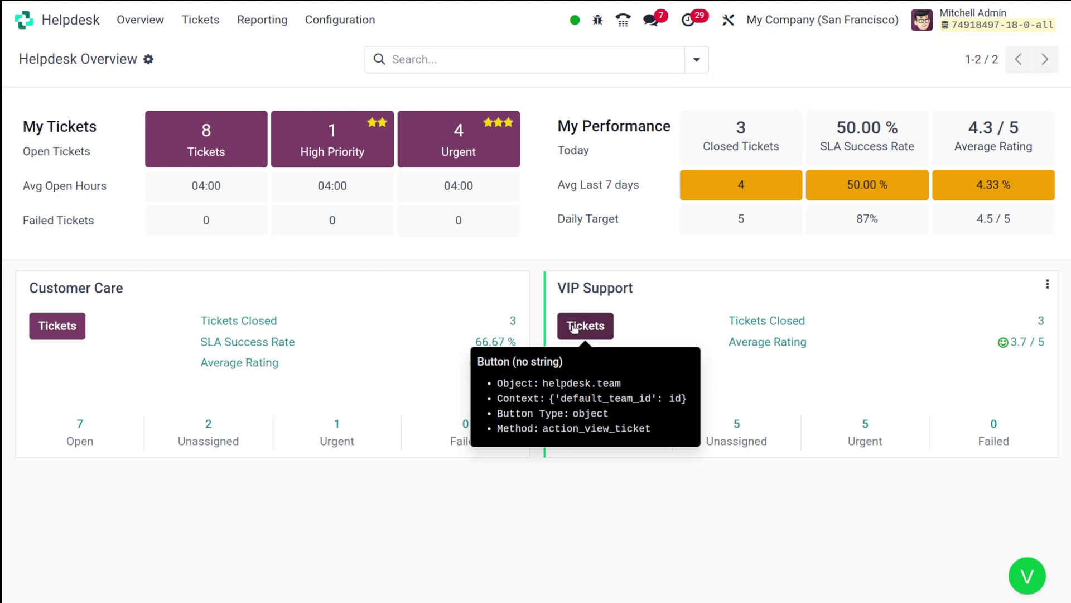
{"action": "left_click", "coordinate": [574, 328]}
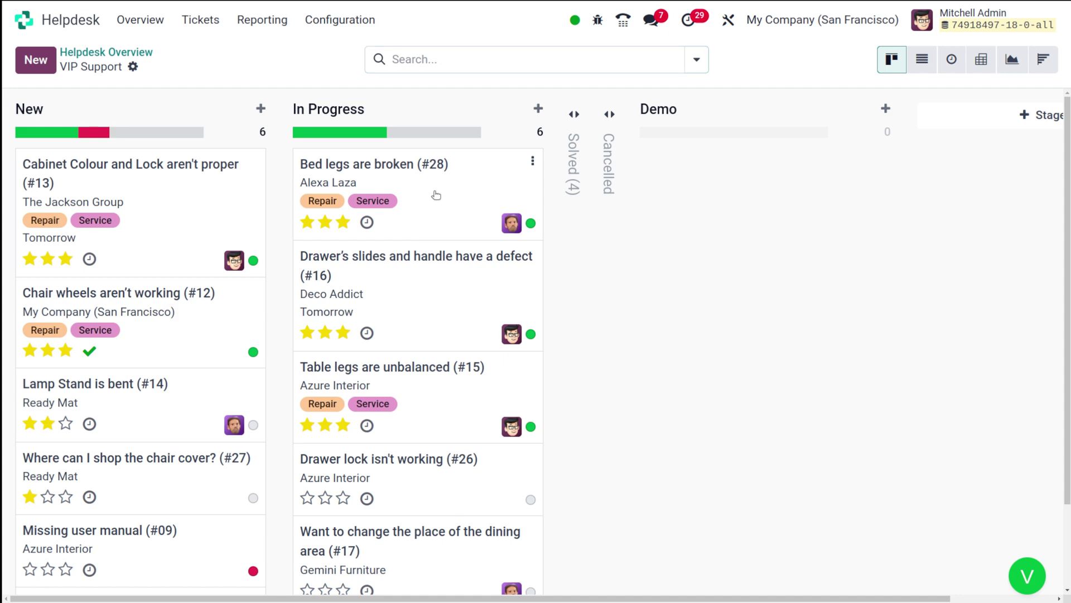
Move the "Bed legs are broken" ticket from In Progress to Demo, review the Demo stage's edit form, and close it and the chat
{"action": "left_click_drag", "start_coordinate": [435, 194], "coordinate": [798, 238]}
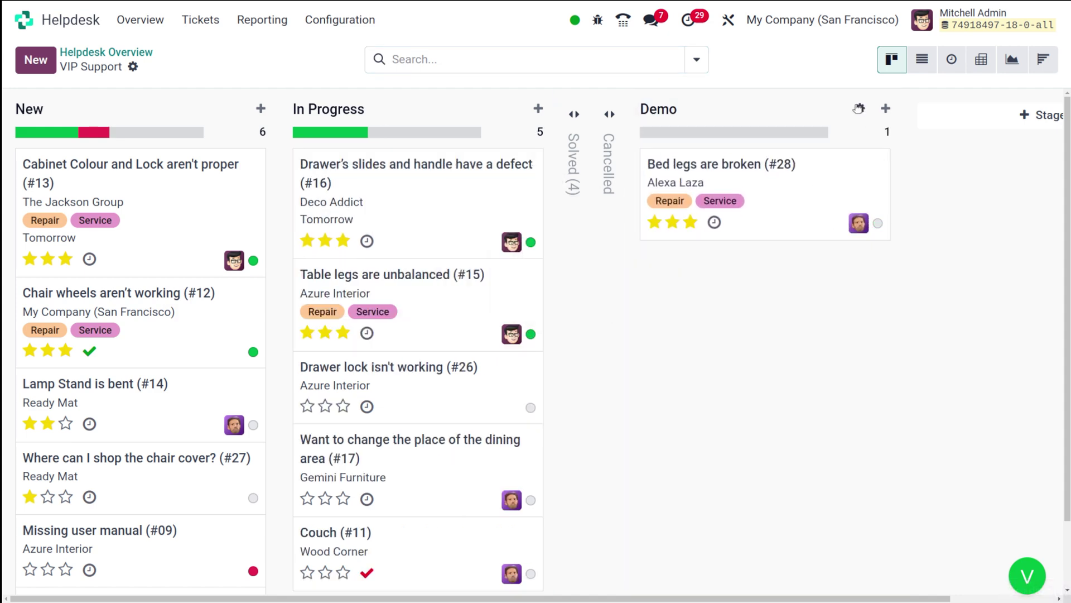
{"action": "left_click", "coordinate": [859, 109]}
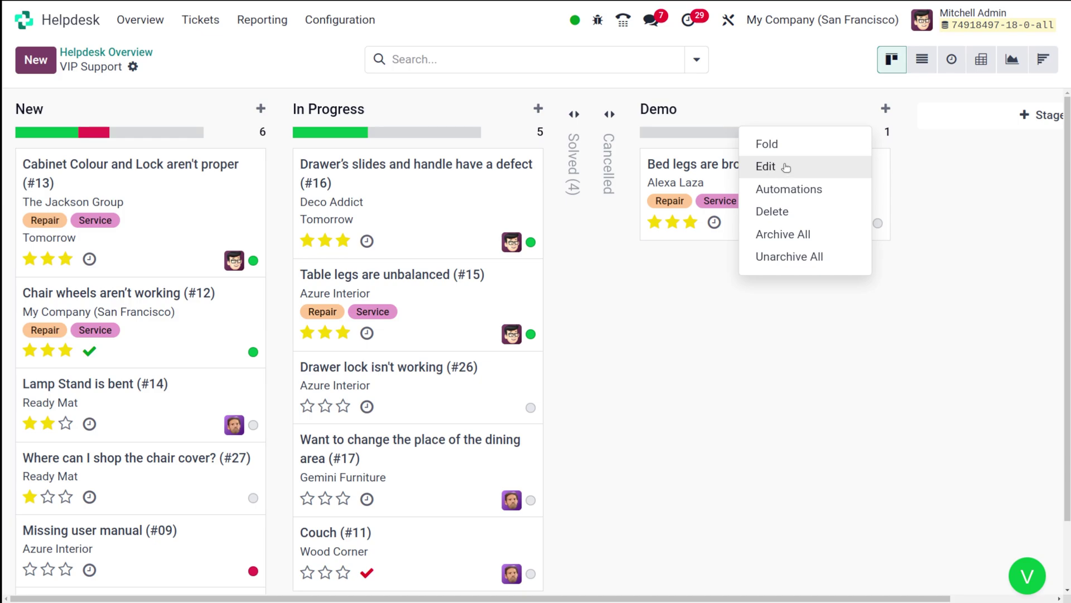
{"action": "left_click", "coordinate": [786, 166]}
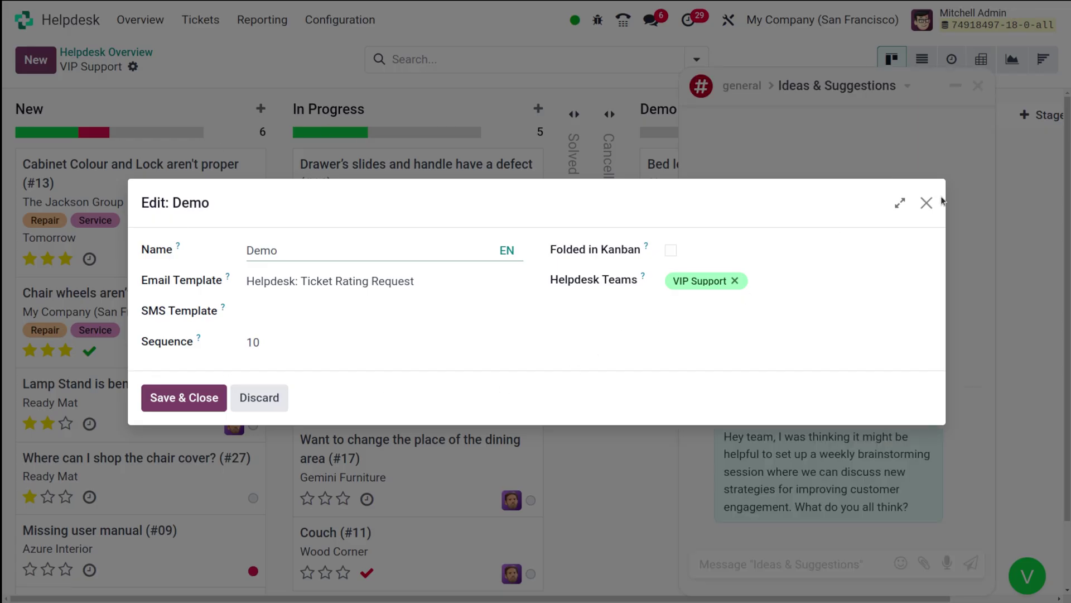
{"action": "left_click", "coordinate": [928, 203]}
{"action": "left_click", "coordinate": [976, 85]}
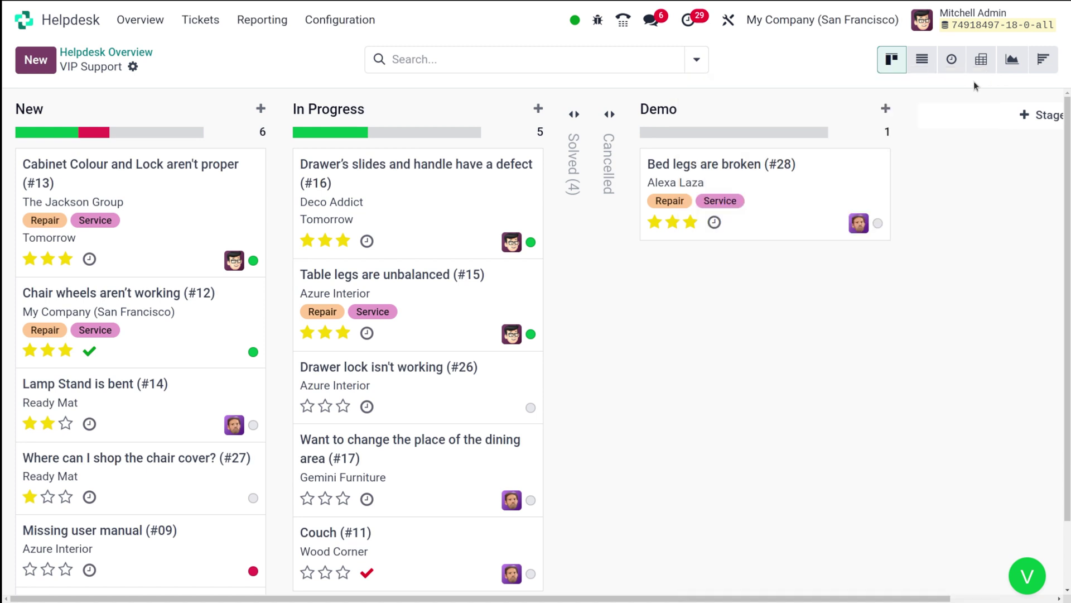
Open the automation rules from the Demo stage's options, dismissing the chat windows and the conversation notification
{"action": "left_click", "coordinate": [861, 109]}
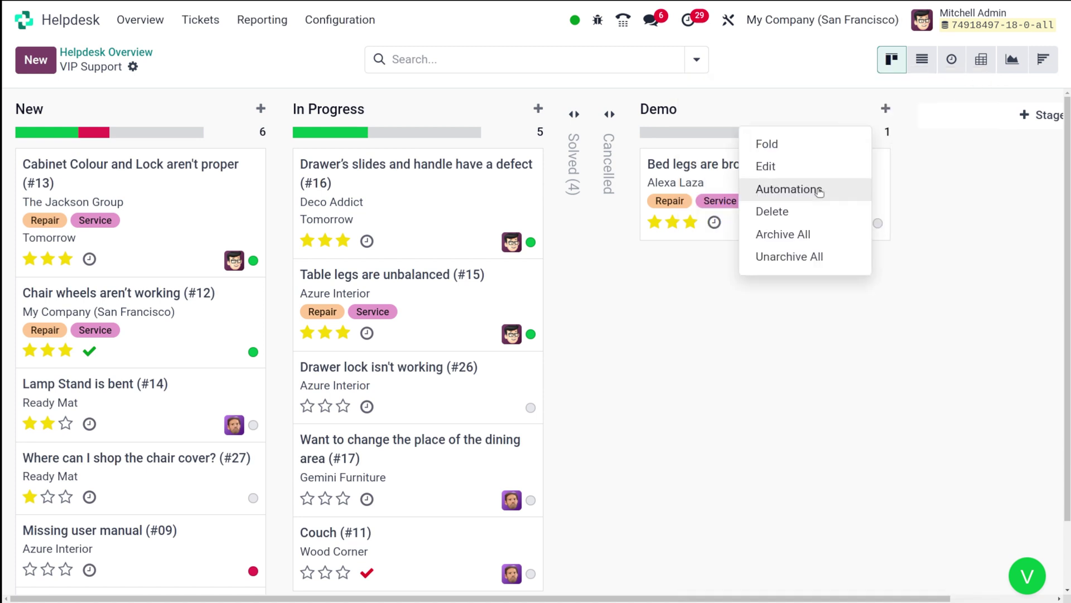
{"action": "left_click", "coordinate": [810, 199]}
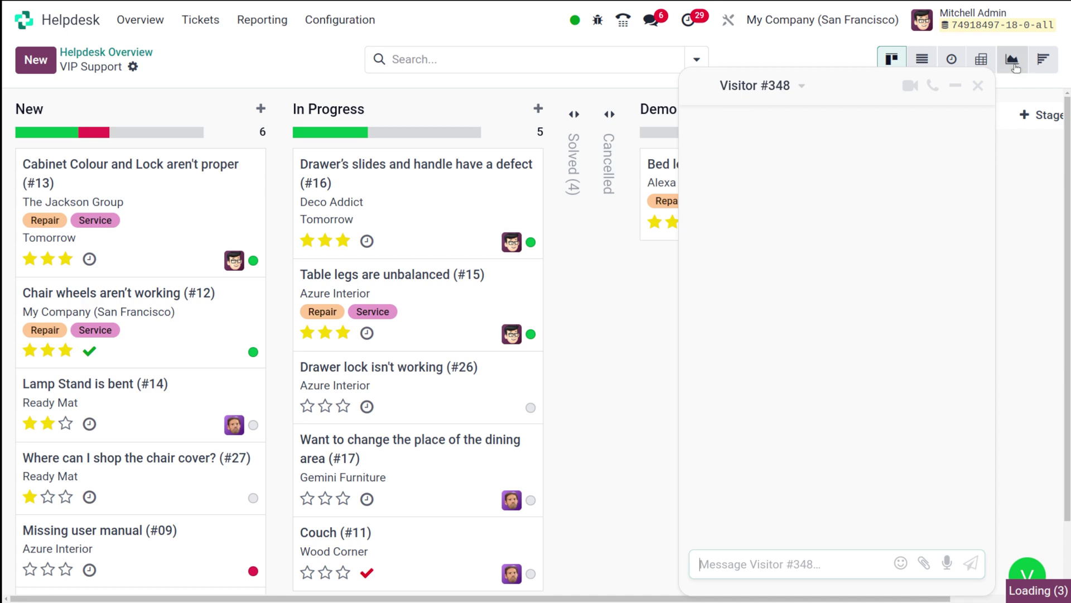
{"action": "left_click", "coordinate": [977, 86]}
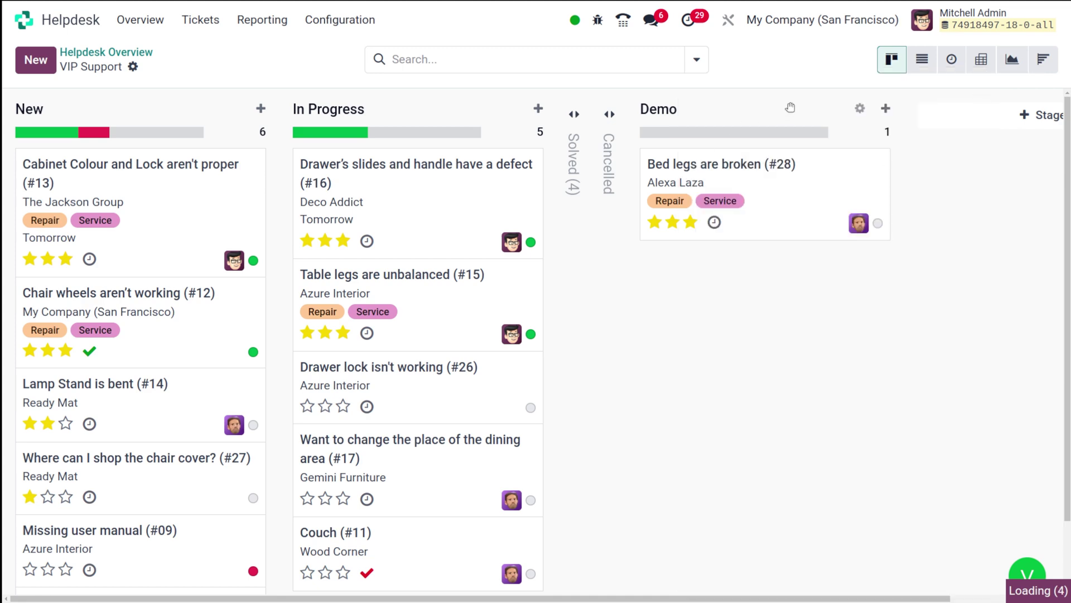
{"action": "left_click", "coordinate": [860, 109]}
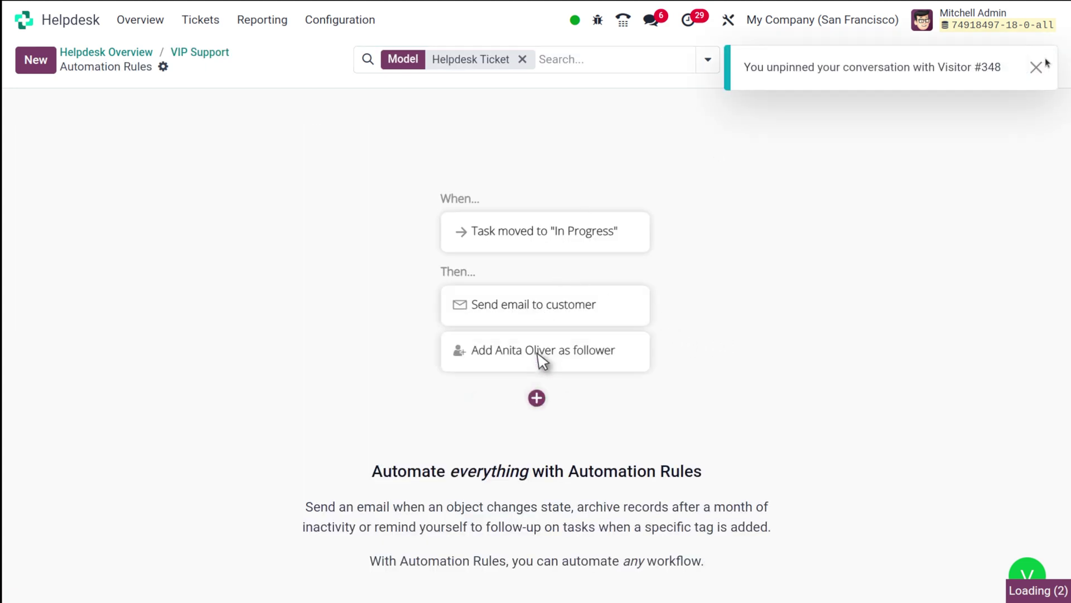
{"action": "left_click", "coordinate": [1036, 67]}
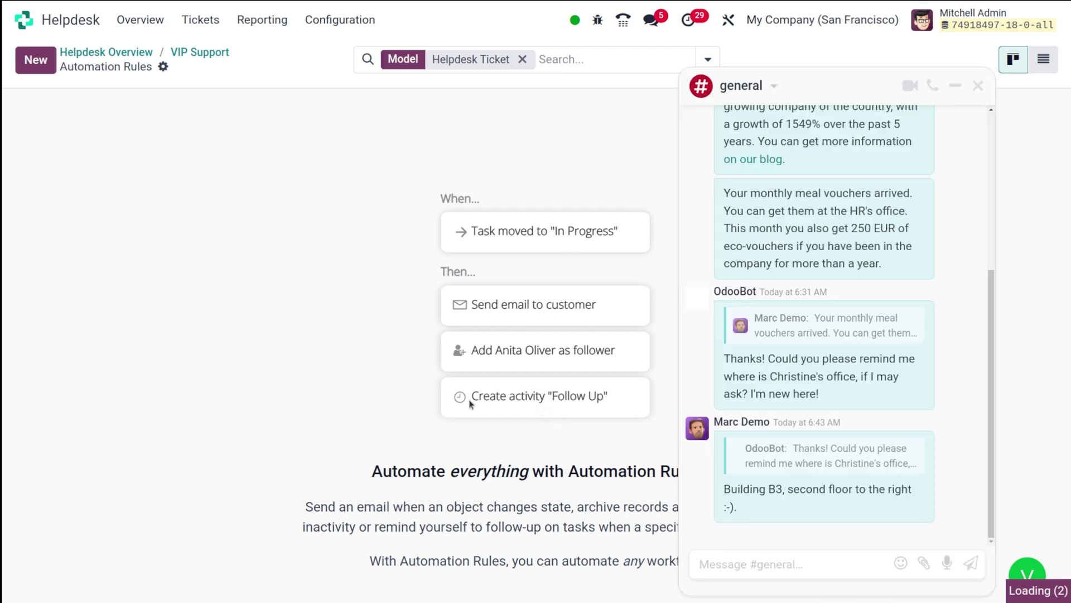
{"action": "left_click", "coordinate": [977, 86]}
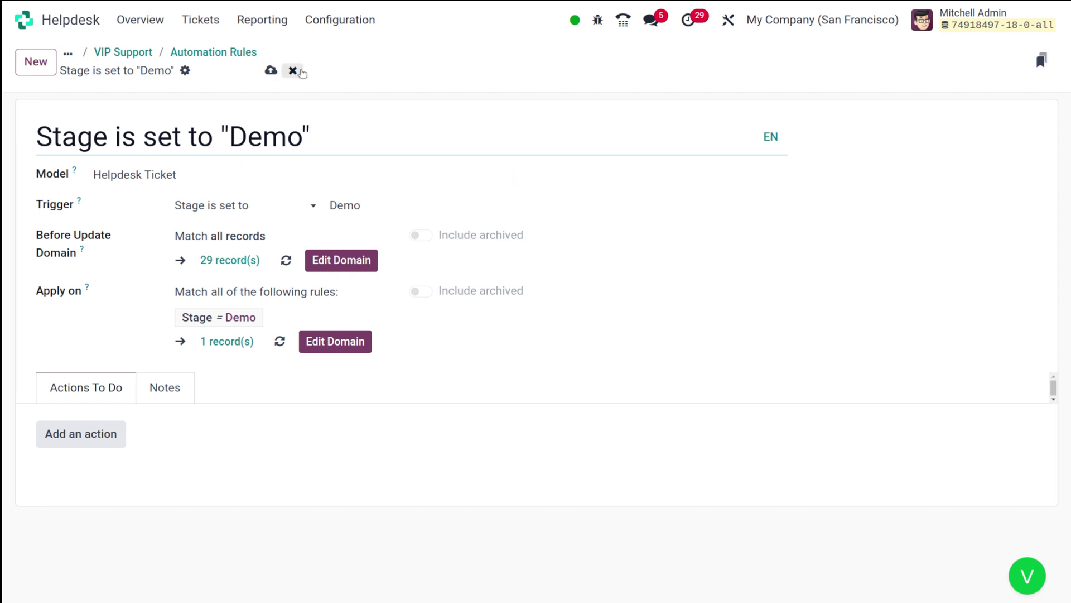
Discard the new "Stage is set to Demo" automation rule and return to the VIP Support ticket pipeline, closing the visitor chat
{"action": "left_click", "coordinate": [292, 70]}
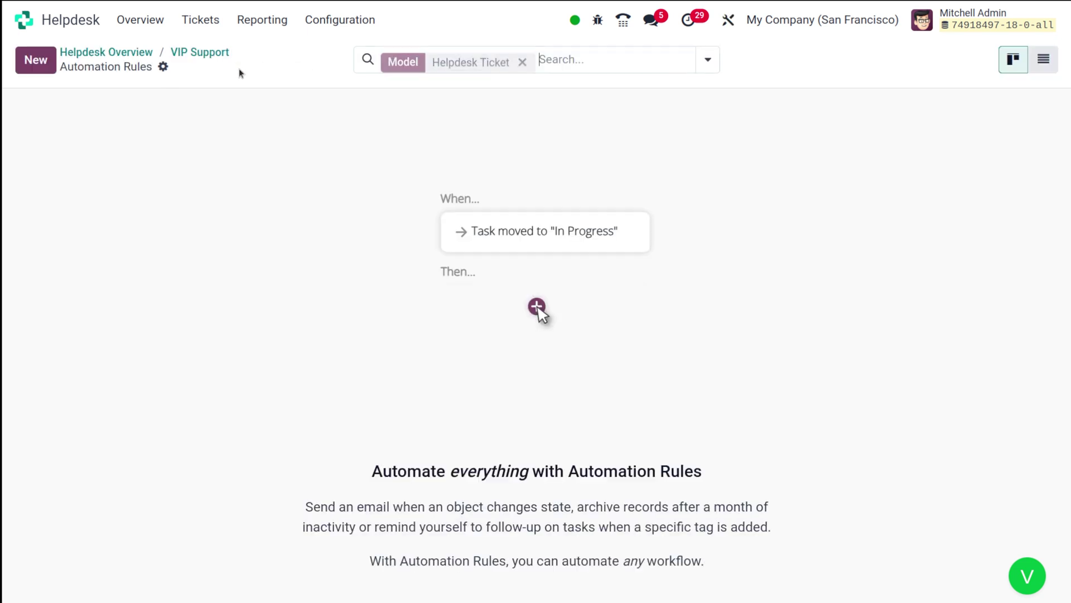
{"action": "left_click", "coordinate": [176, 53]}
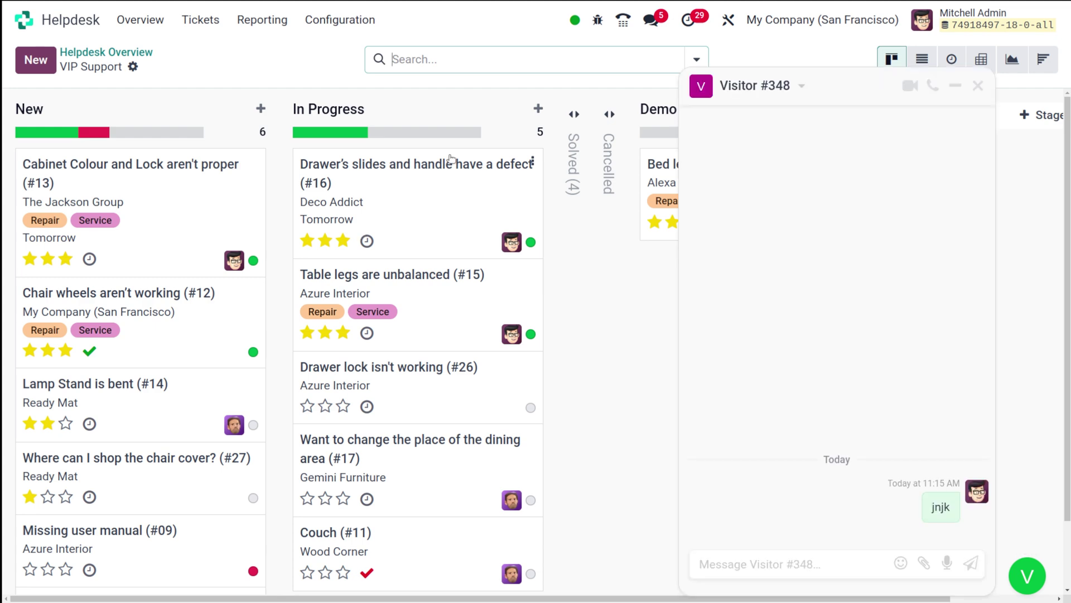
{"action": "left_click", "coordinate": [977, 86]}
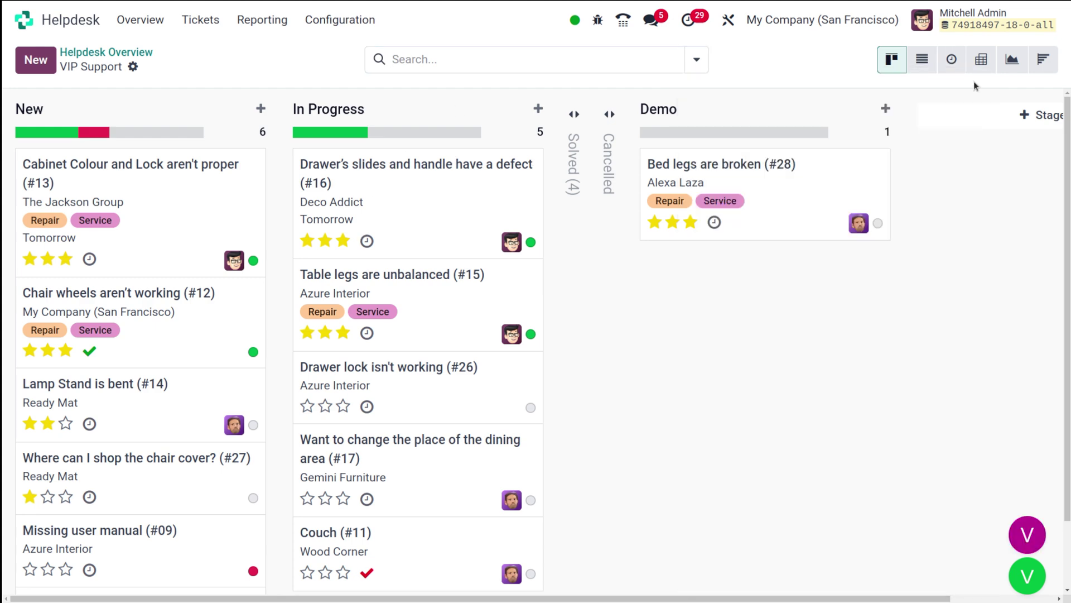